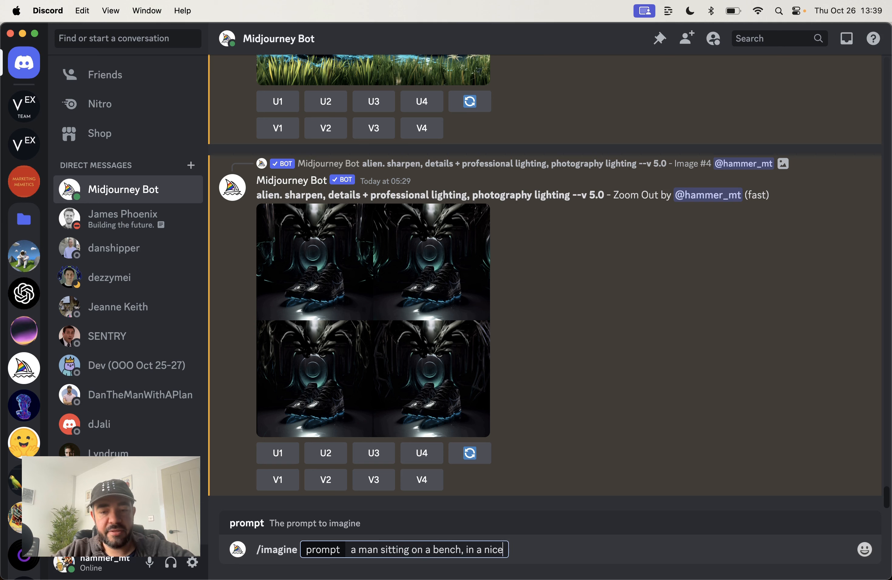
- Generate images for "a man sitting on a bench, in a nice park in manhattan, surrounded by skyscrapers" and upscale image 2
text(manhattan, sur)
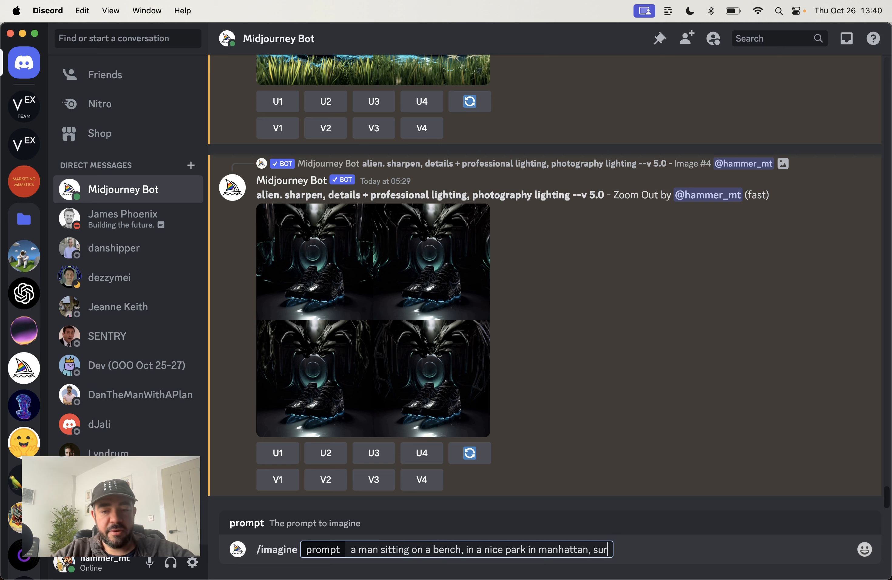
text(rounded by skyscrapers)
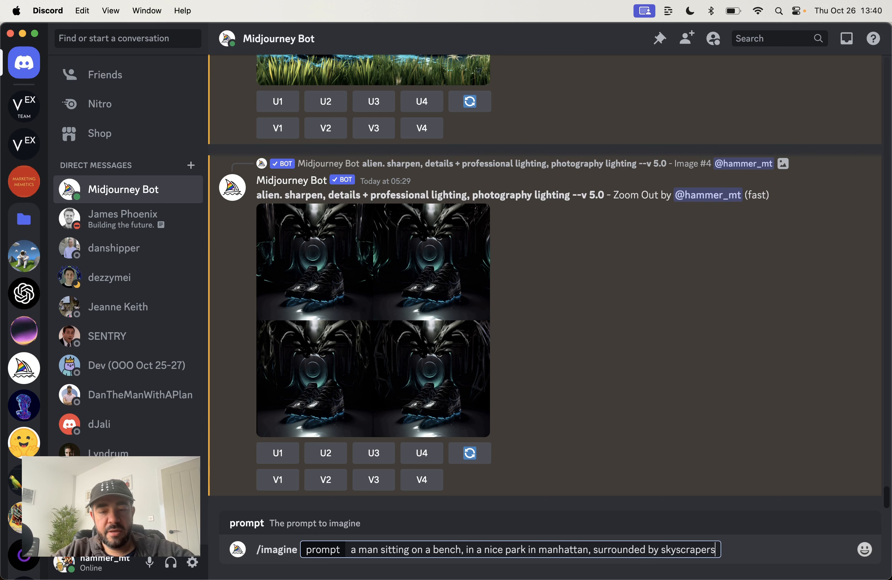
key(Return)
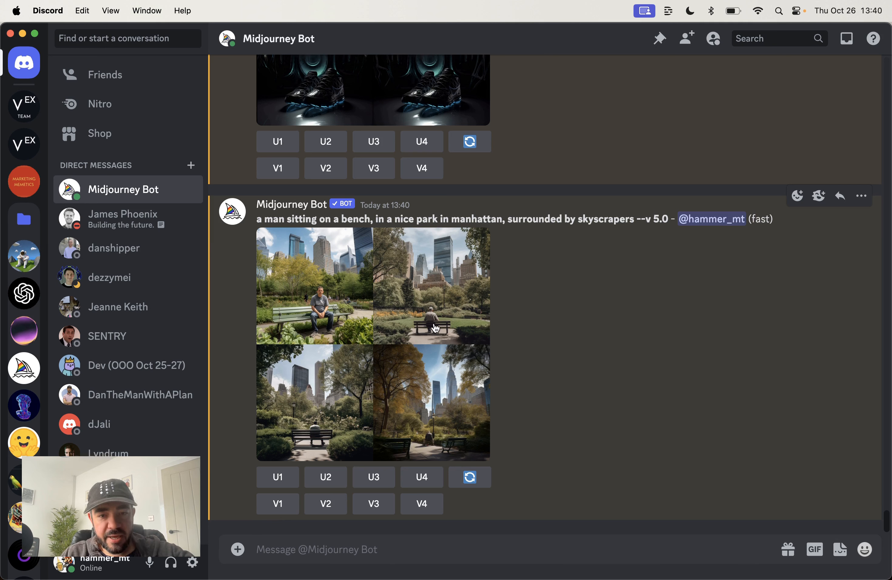
click(326, 477)
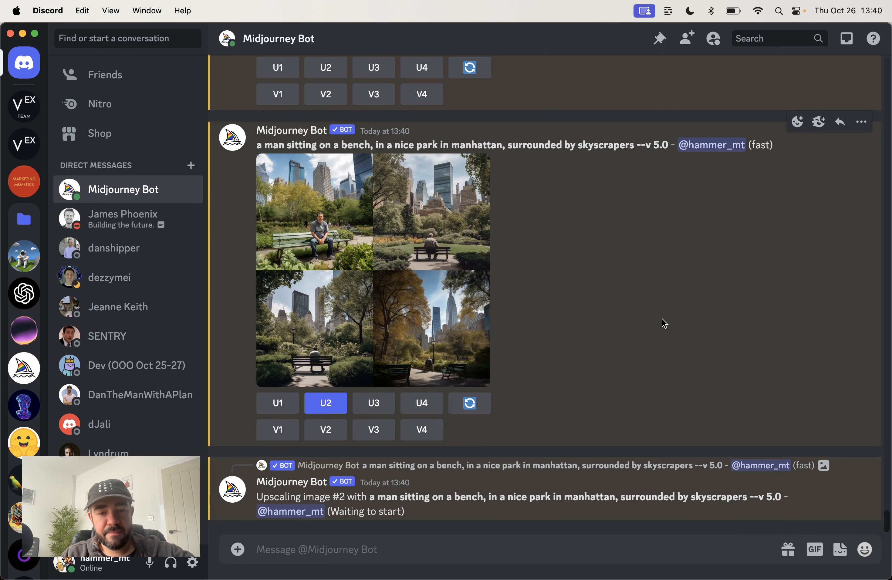
- Look through the Midjourney Bot's slash commands as far as /prefer remix, which toggles remix mode
text(.)
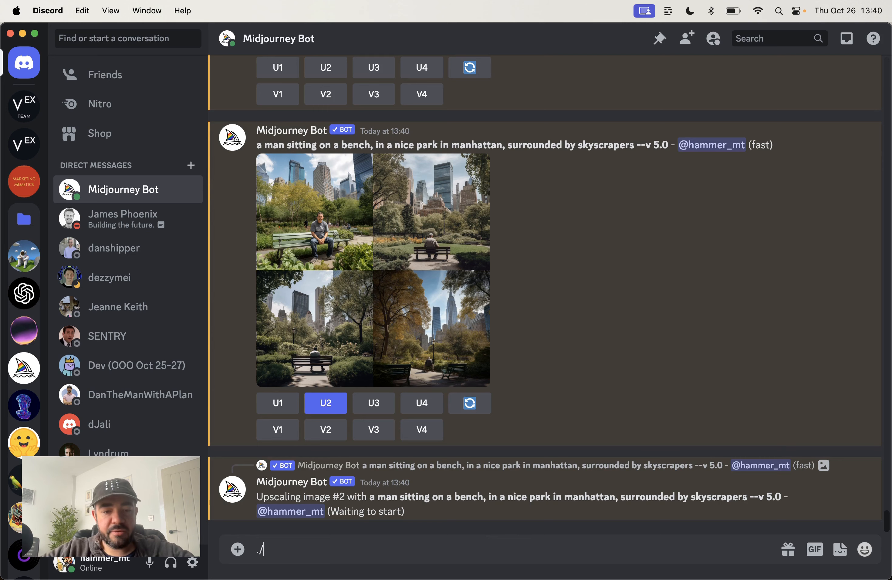
text(/)
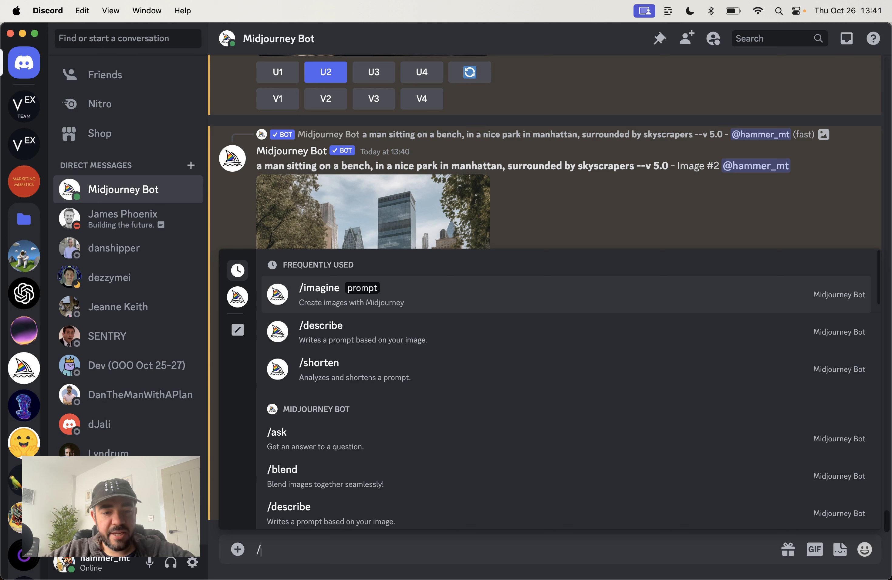
key(Down)
key(Down)
key(Down)
key(Down)
key(Down)
key(Down)
key(Down)
key(Down)
key(Down)
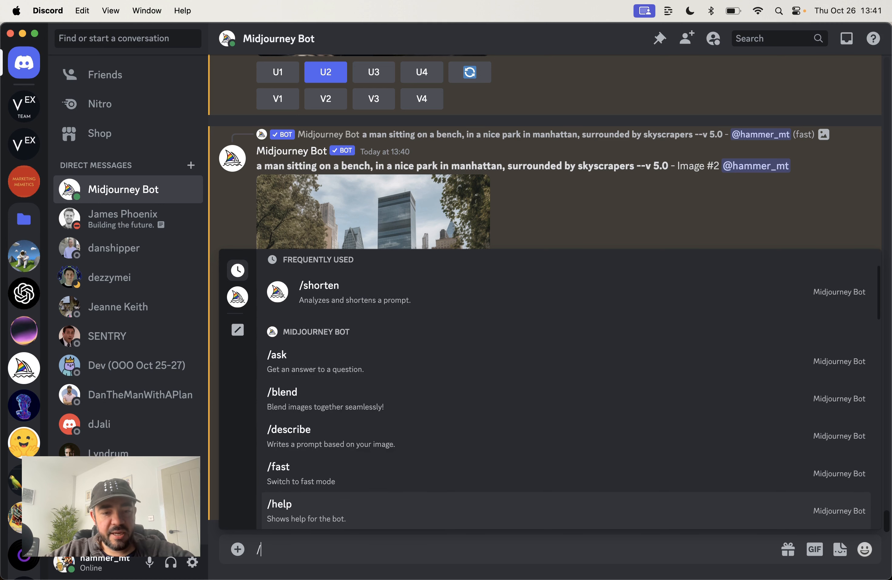
key(Down)
key(Down)
key(Down)
key(Down)
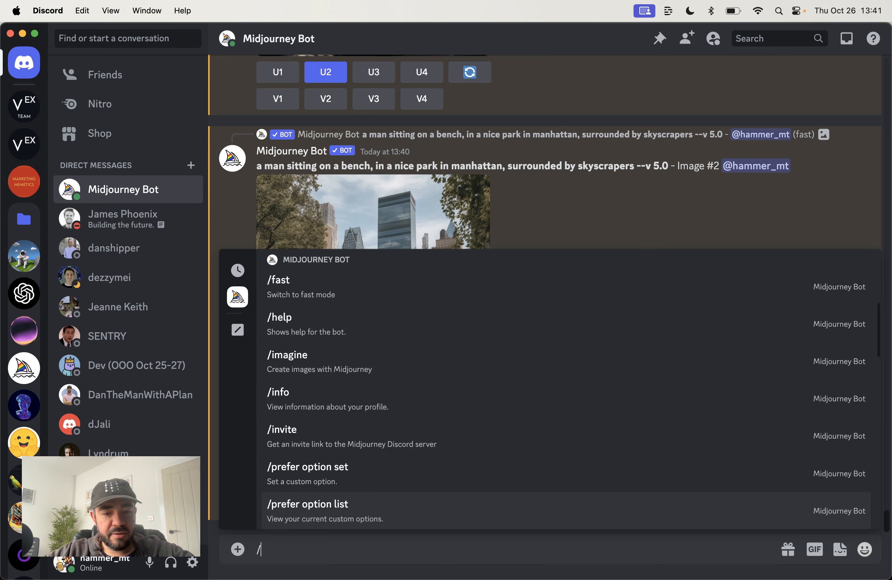
key(Down)
key(Down)
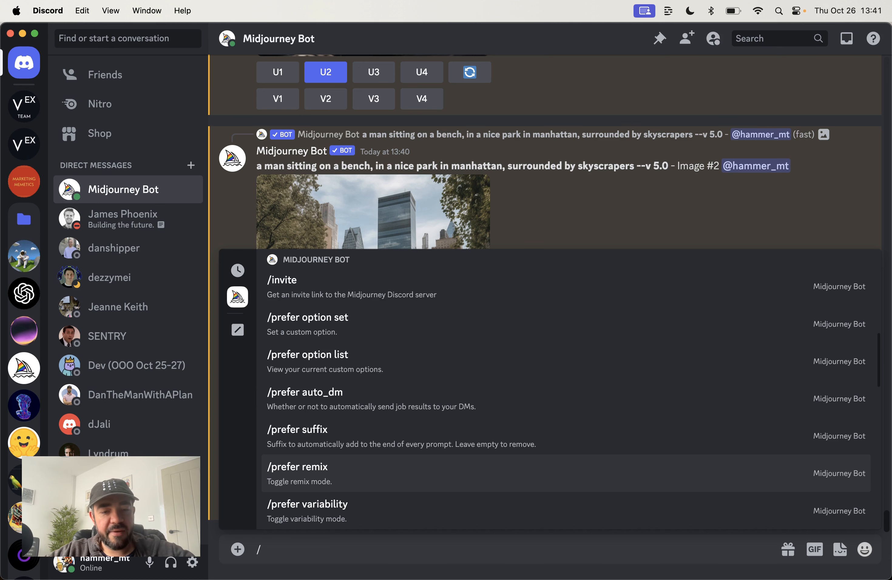
click(665, 222)
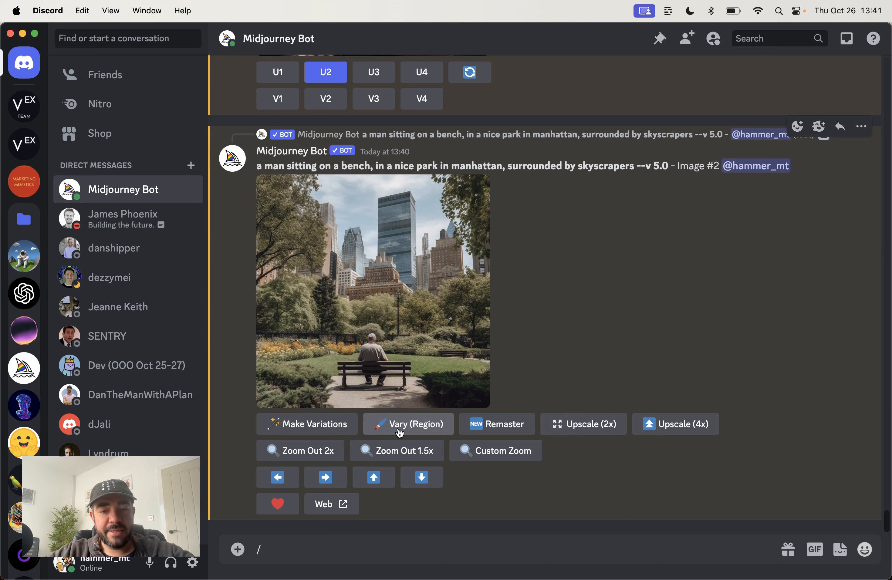
- Submit a Vary (Region) edit of the upscaled image with a rectangle around the seated man and "man" changed to "woman" in the prompt
scroll(614, 306, up, 5)
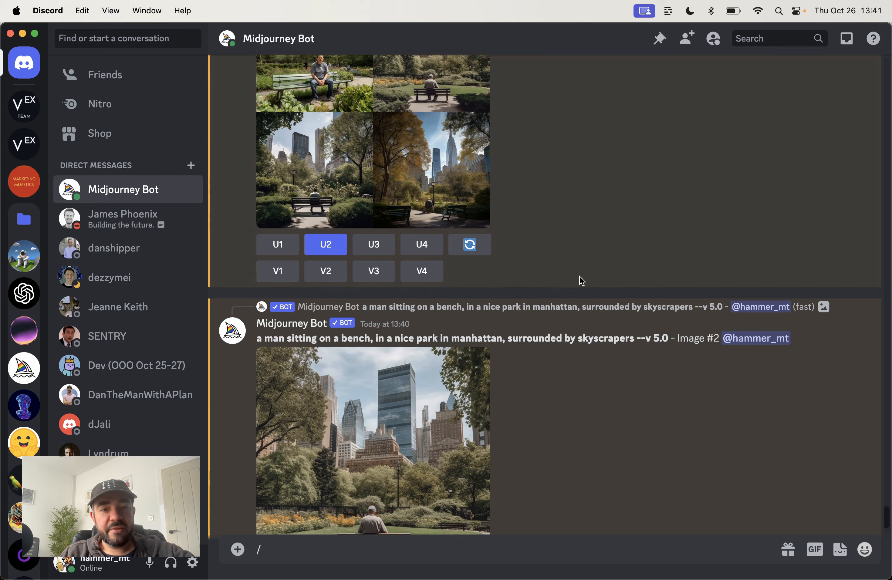
scroll(430, 320, down, 5)
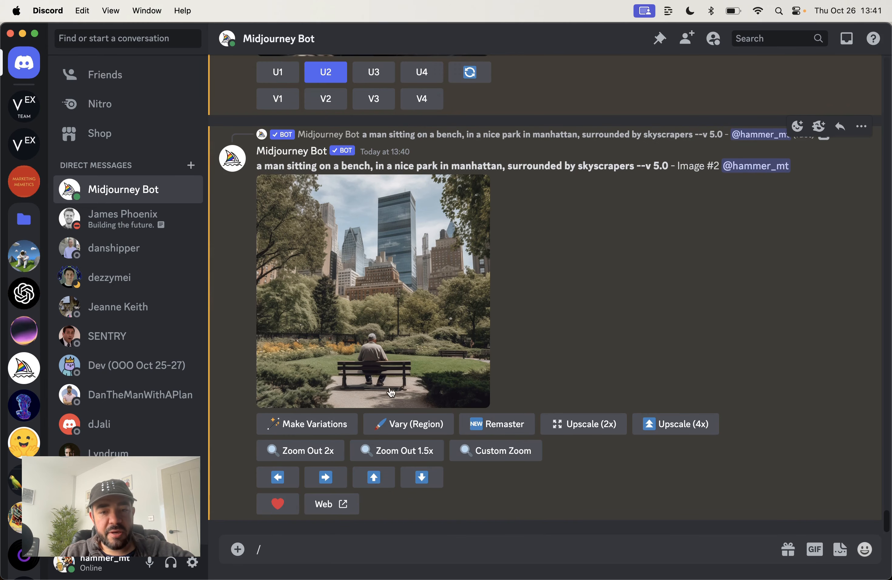
click(402, 431)
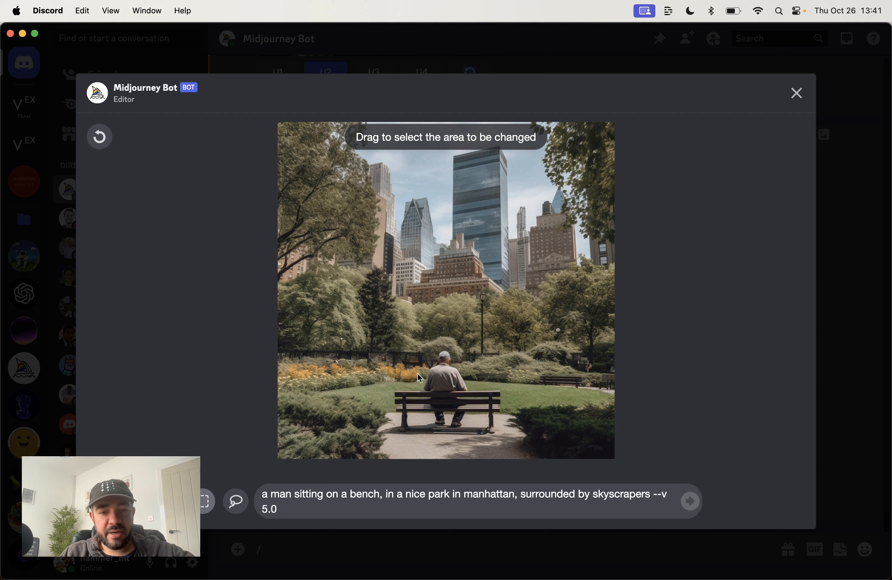
drag(420, 345, 476, 433)
click(270, 495)
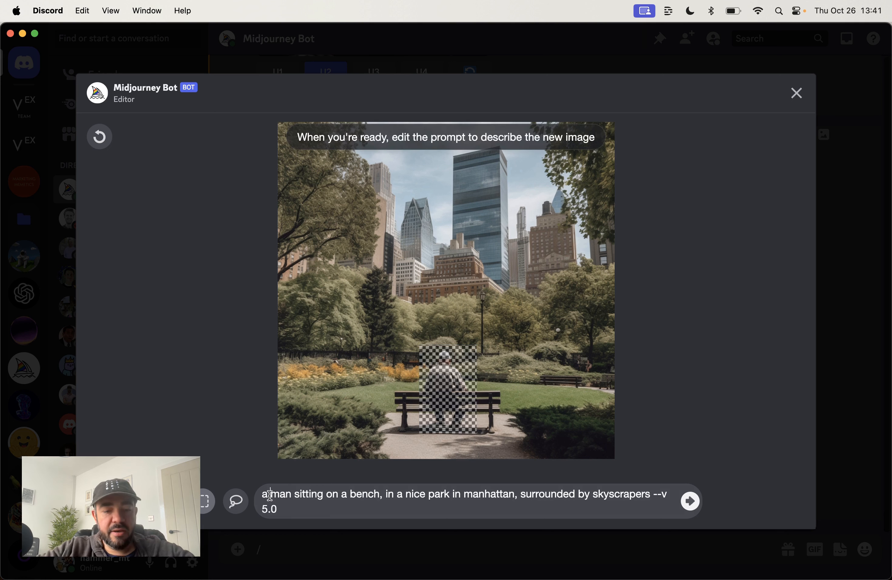
text(wom)
key(BackSpace)
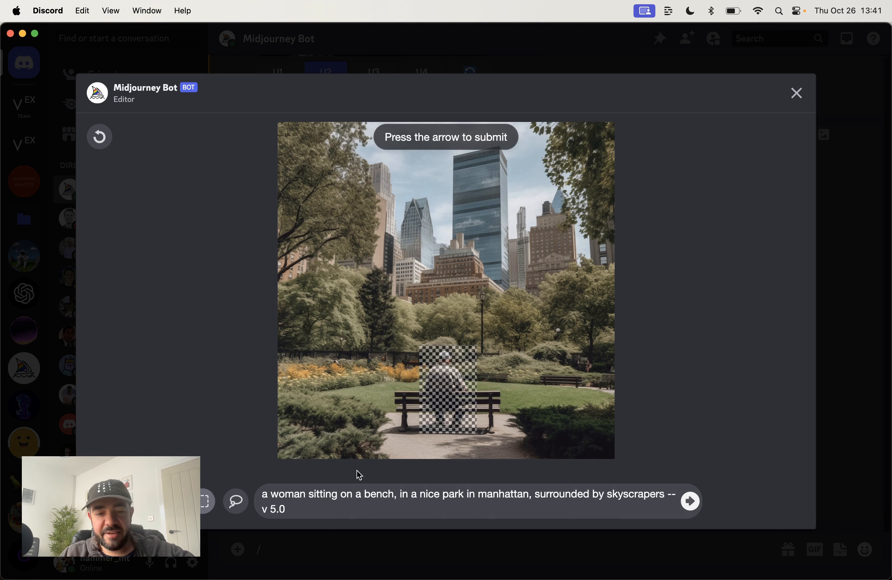
click(694, 502)
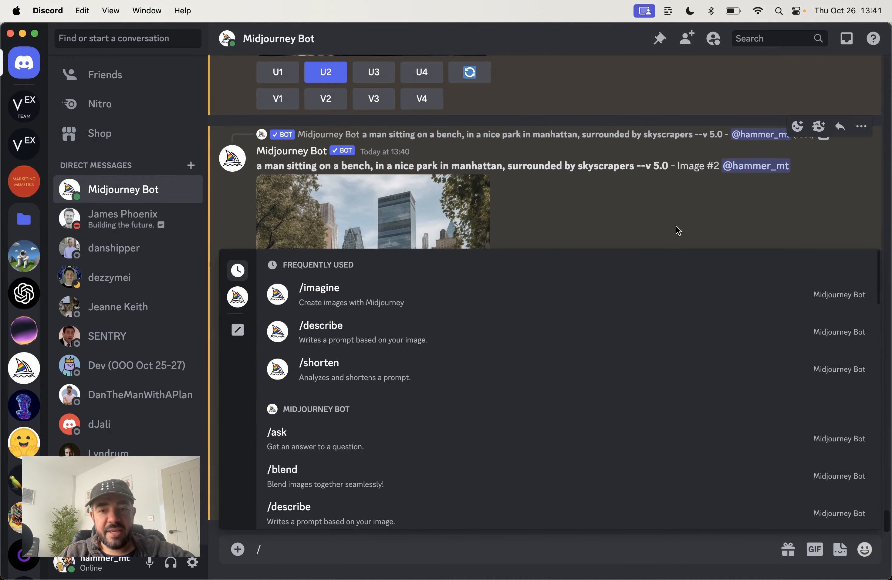
- Dismiss the command list and clear the leftover slash from the message field
click(675, 229)
click(341, 547)
key(BackSpace)
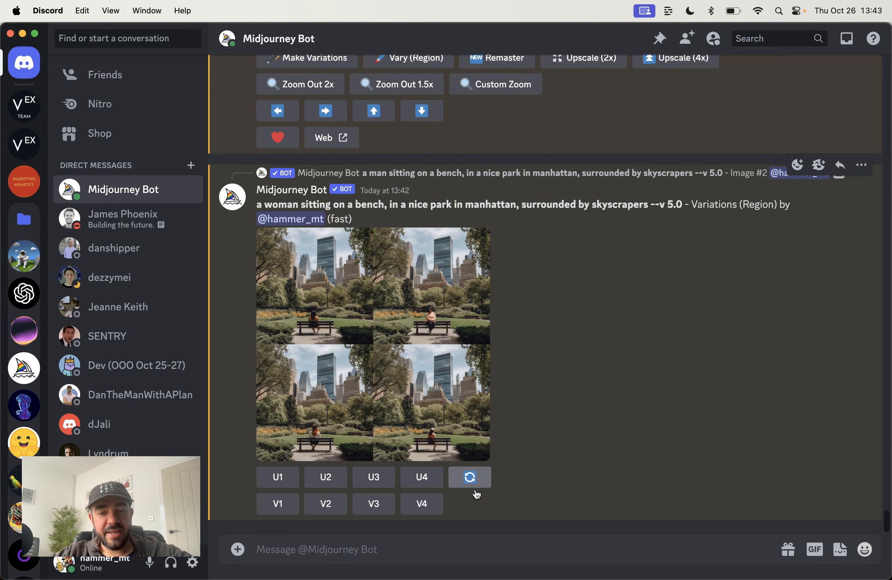
- Upscale image 4 of the woman-on-a-bench variations and view the result enlarged
click(422, 477)
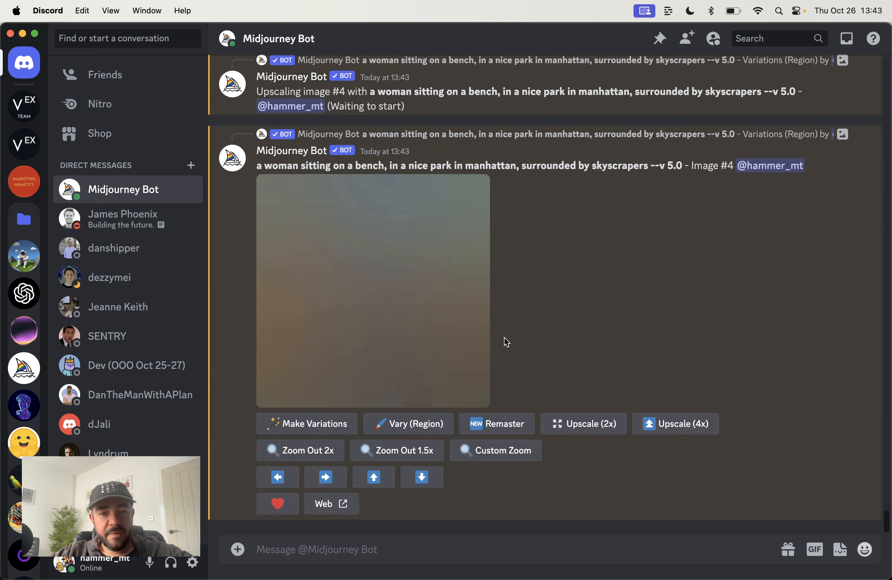
click(403, 341)
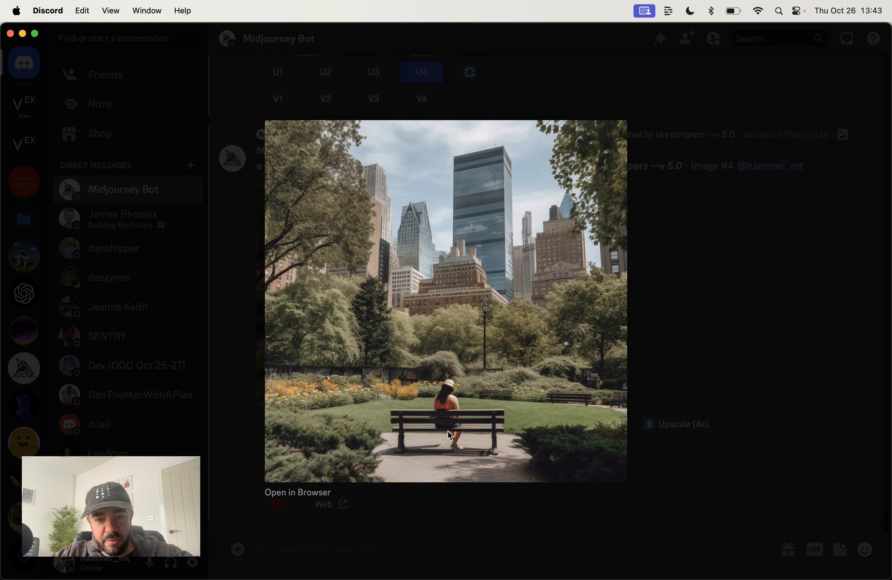
click(676, 297)
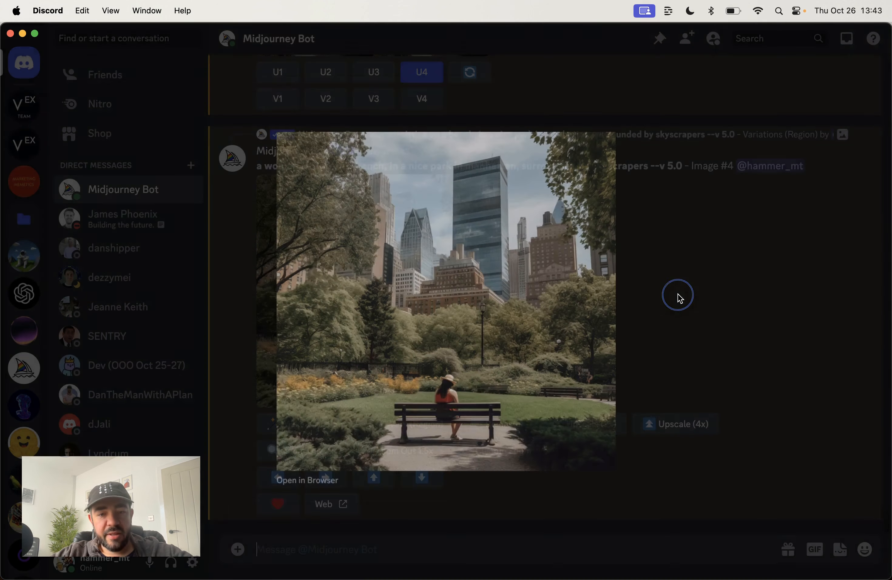
- Start a Vary (Region) edit of the upscaled woman image and lasso the tall glass skyscraper in the centre
click(414, 426)
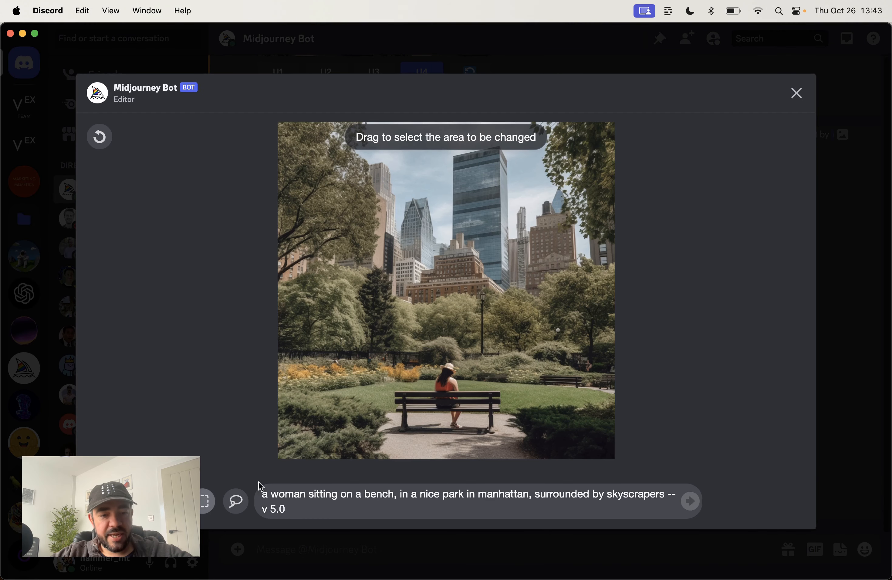
click(238, 506)
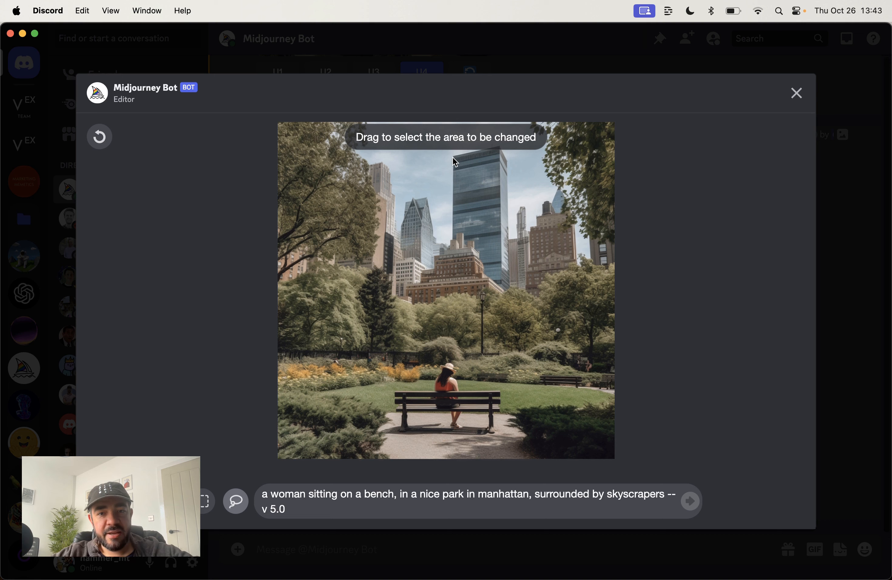
mouse_move(453, 157)
mouse_down()
mouse_move(503, 170)
mouse_move(510, 186)
mouse_move(463, 233)
mouse_move(448, 229)
mouse_move(471, 223)
mouse_up()
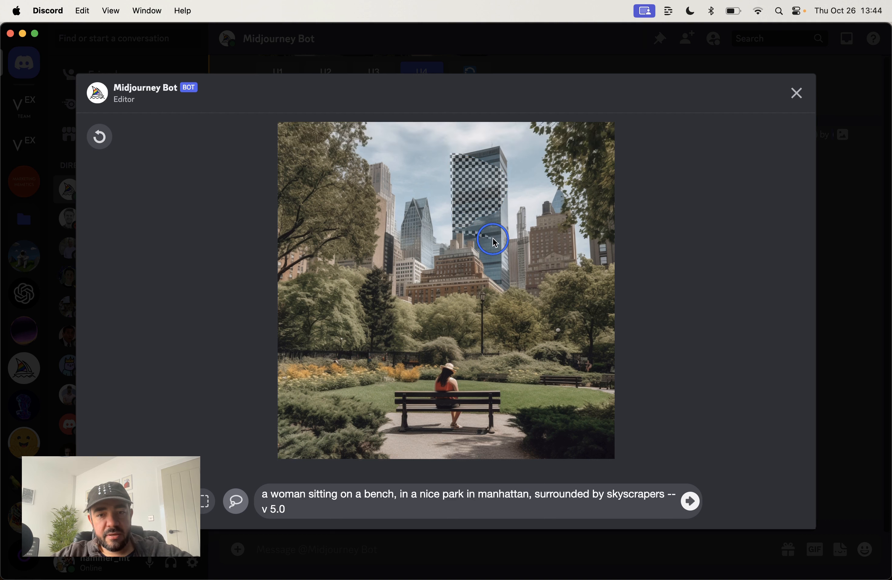
click(490, 261)
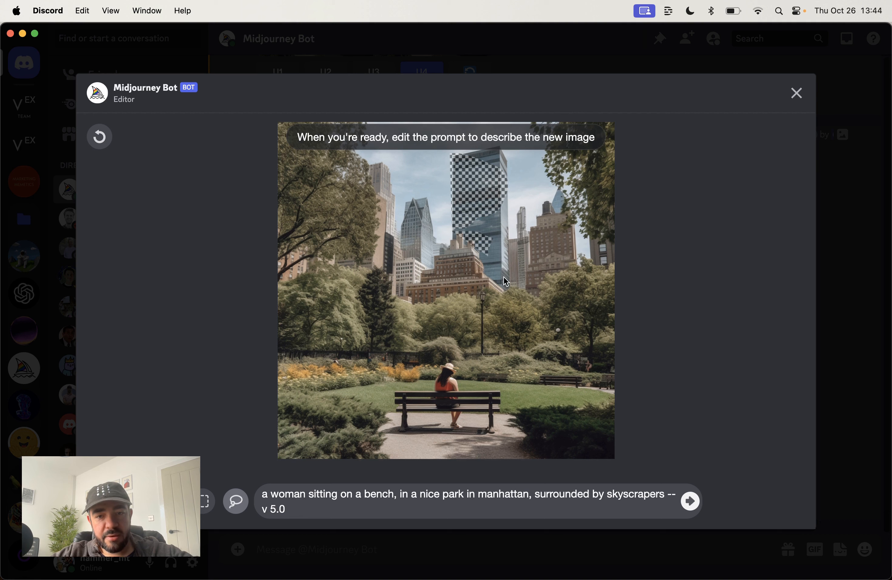
mouse_move(486, 260)
mouse_down()
mouse_move(476, 252)
mouse_move(506, 192)
mouse_move(481, 191)
mouse_move(508, 183)
mouse_move(509, 211)
mouse_move(475, 200)
mouse_move(493, 183)
mouse_move(471, 216)
mouse_up()
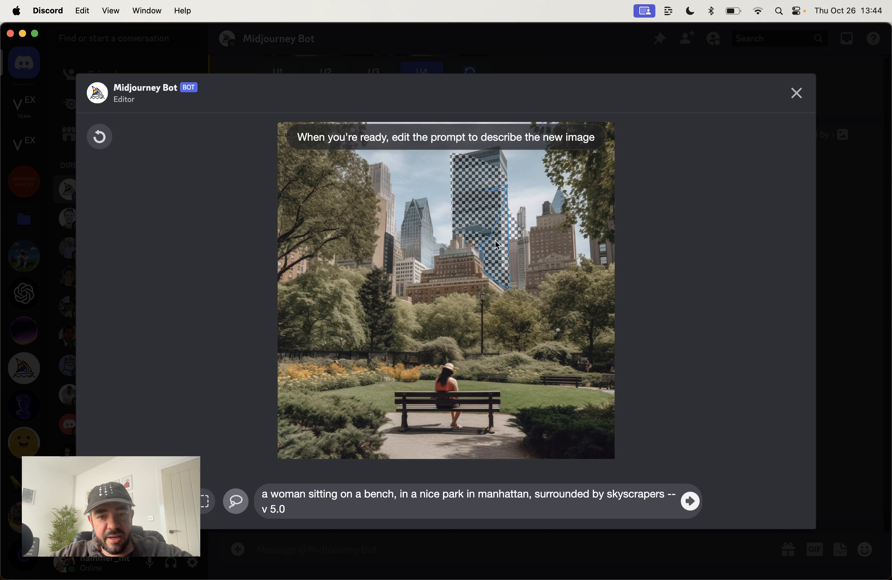
mouse_move(478, 189)
mouse_down()
mouse_move(477, 237)
mouse_move(446, 219)
mouse_move(443, 210)
mouse_move(459, 195)
mouse_move(470, 226)
mouse_move(486, 215)
mouse_move(459, 231)
mouse_up()
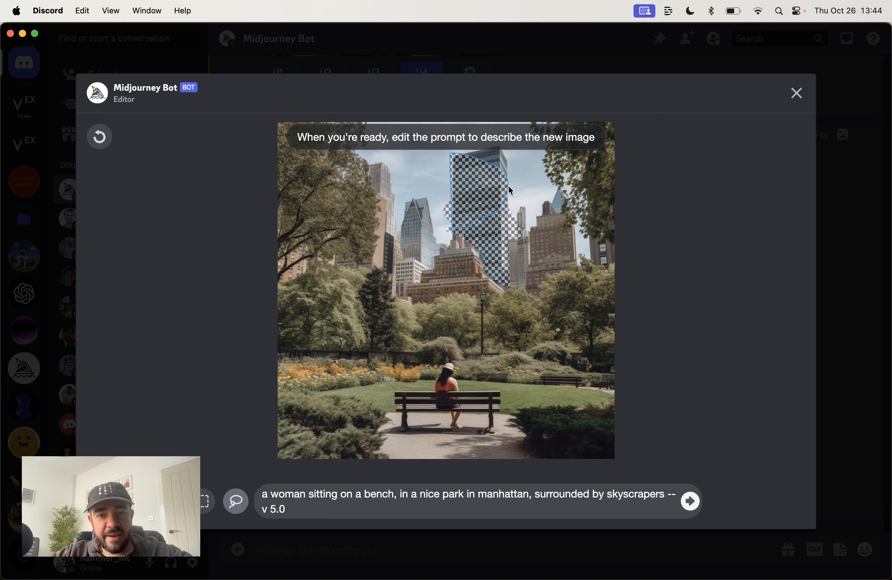
mouse_move(512, 177)
mouse_down()
mouse_move(476, 147)
mouse_move(453, 151)
mouse_move(454, 164)
mouse_up()
mouse_move(521, 175)
mouse_down()
mouse_move(480, 146)
mouse_move(473, 162)
mouse_move(520, 161)
mouse_move(499, 147)
mouse_move(481, 143)
mouse_move(471, 158)
mouse_up()
mouse_move(533, 157)
mouse_down()
mouse_move(475, 135)
mouse_move(485, 275)
mouse_move(462, 153)
mouse_move(493, 259)
mouse_move(500, 171)
mouse_move(493, 154)
mouse_move(472, 173)
mouse_move(466, 202)
mouse_move(497, 288)
mouse_up()
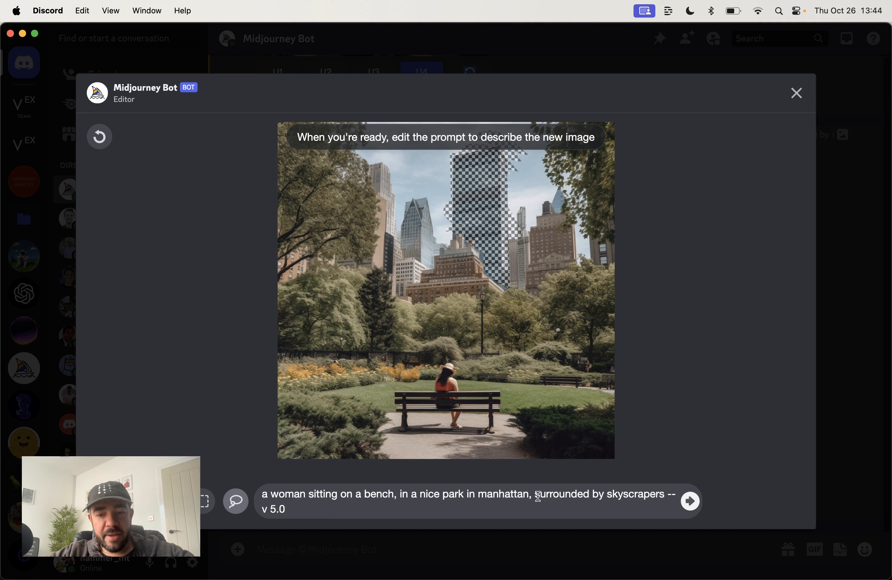
- Replace the prompt text before --v 5.0 with "manhattan skyscraper, in the style of jonny ive, steve jobs" and submit the region edit
drag(659, 494, 262, 494)
text(manhattan skys)
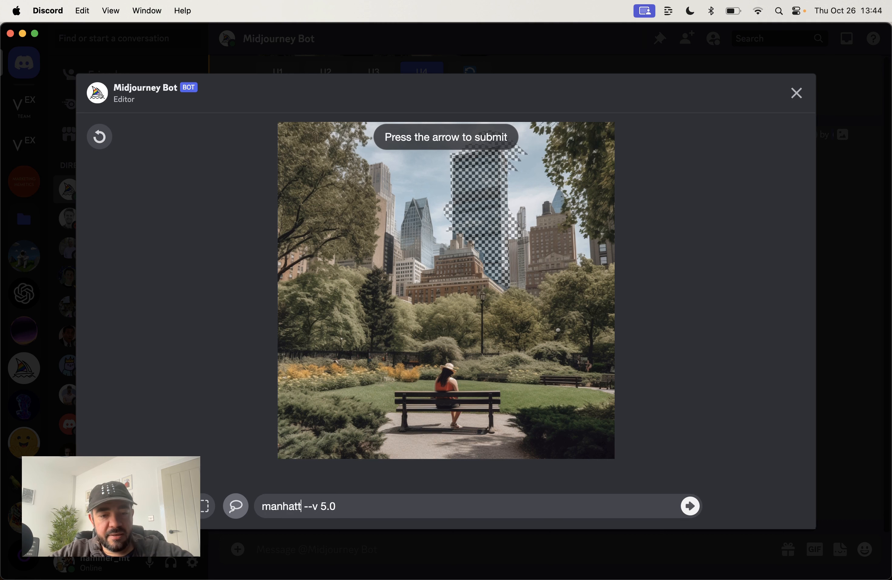
text(craper, in the style o)
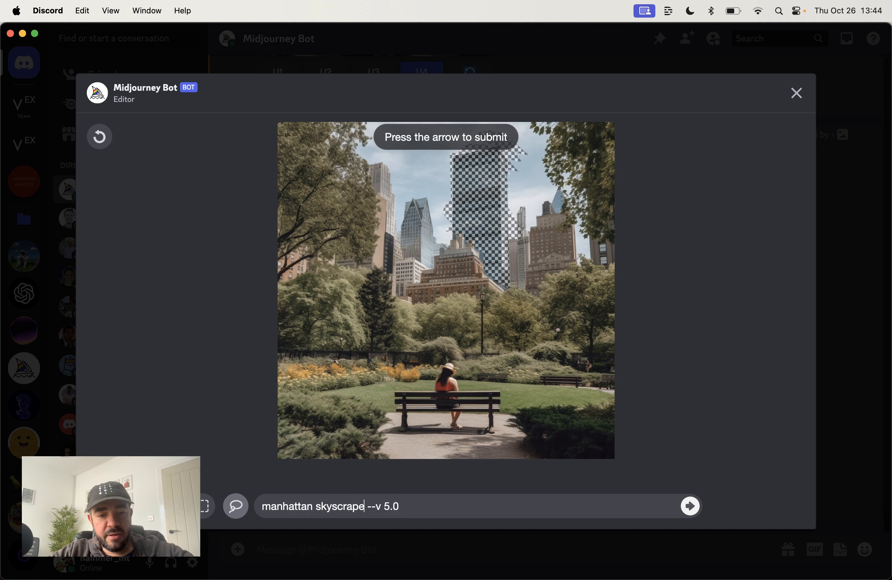
text(f )
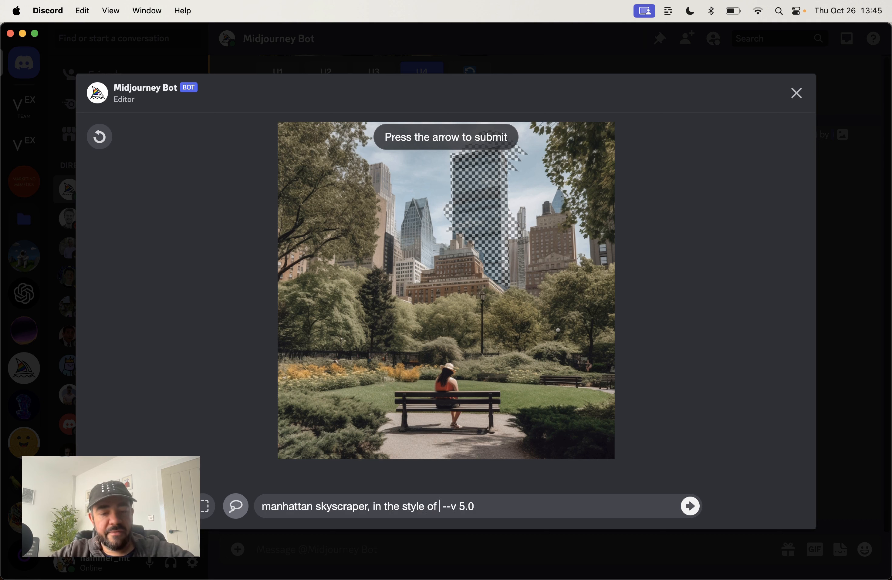
text(jonny ive, s)
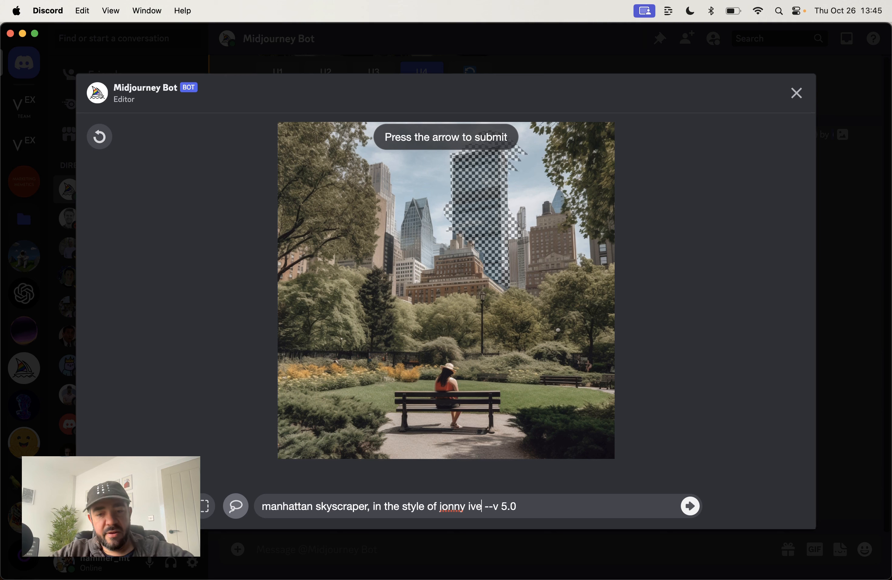
text(teve jobs)
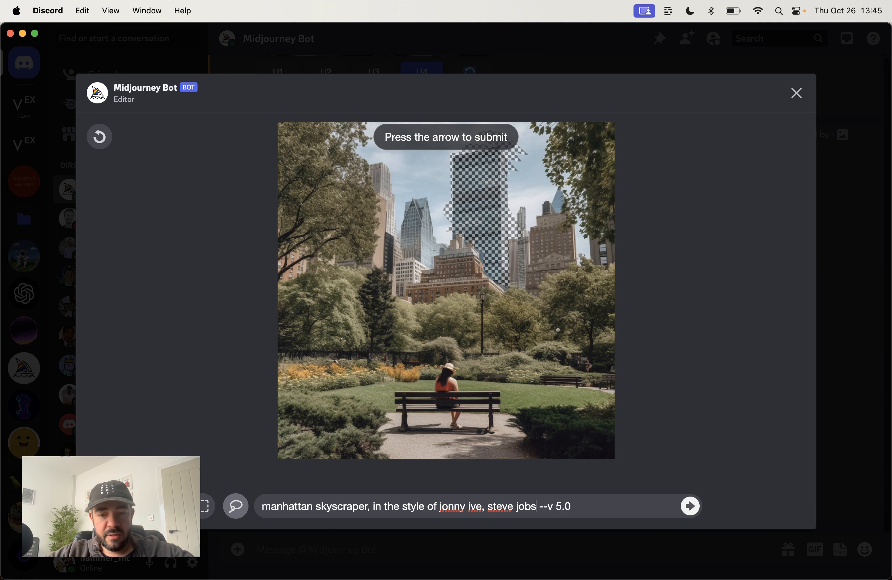
key(Return)
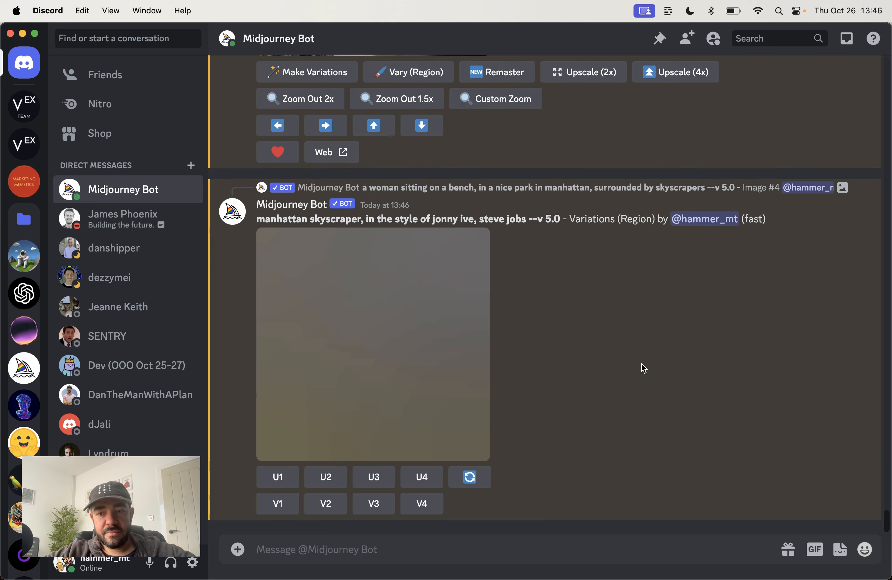
- View the skyscraper variations enlarged, then rerun the job for a new set
click(392, 357)
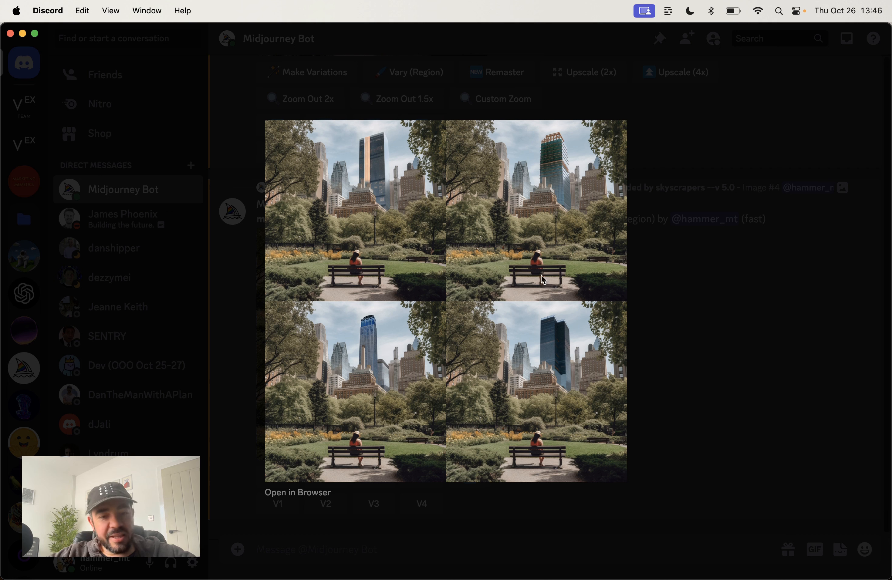
click(726, 354)
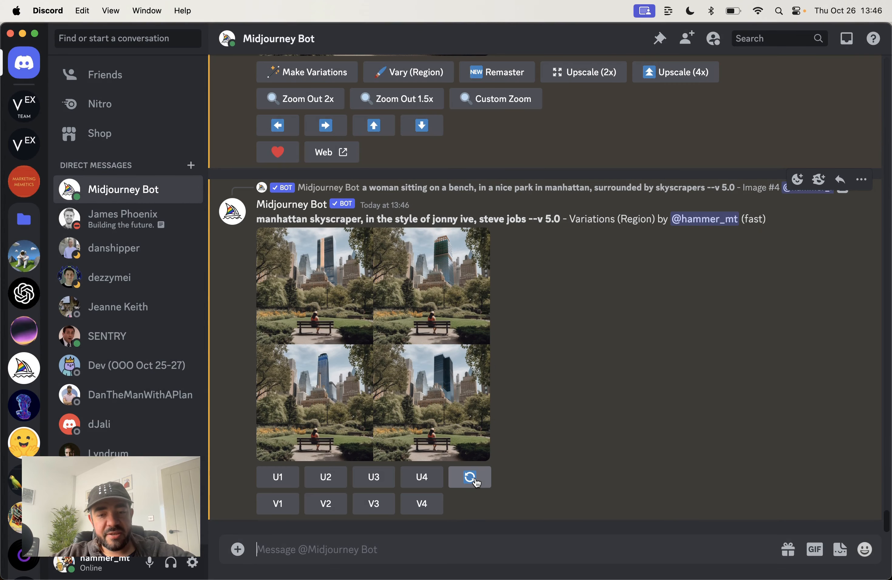
click(471, 481)
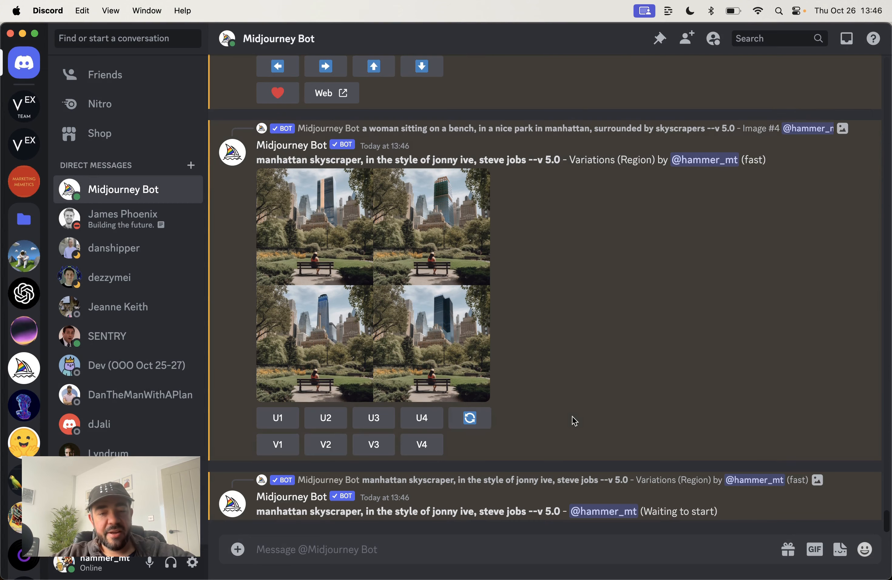